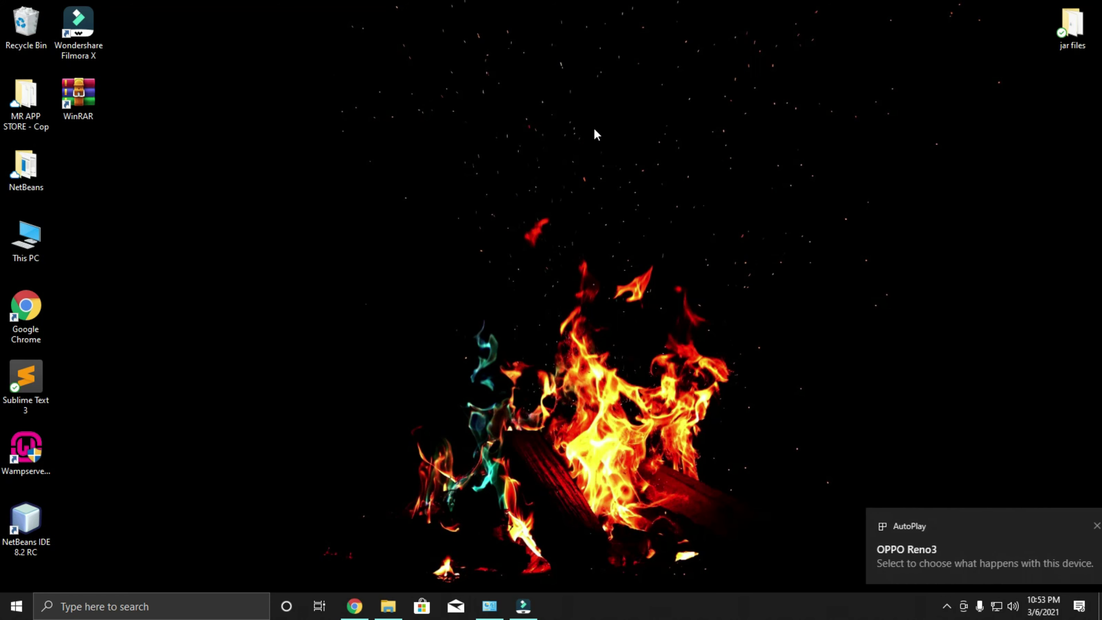
Switch to Chrome and view the Android Studio download page at developer.android.com/studio
left_click(1074, 527)
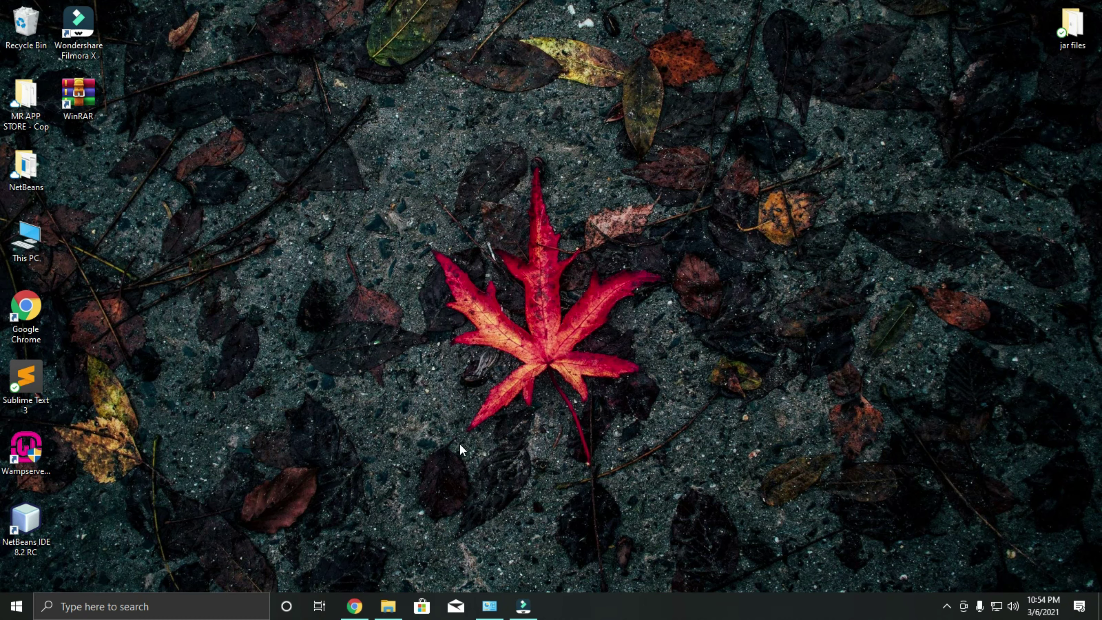
left_click(355, 606)
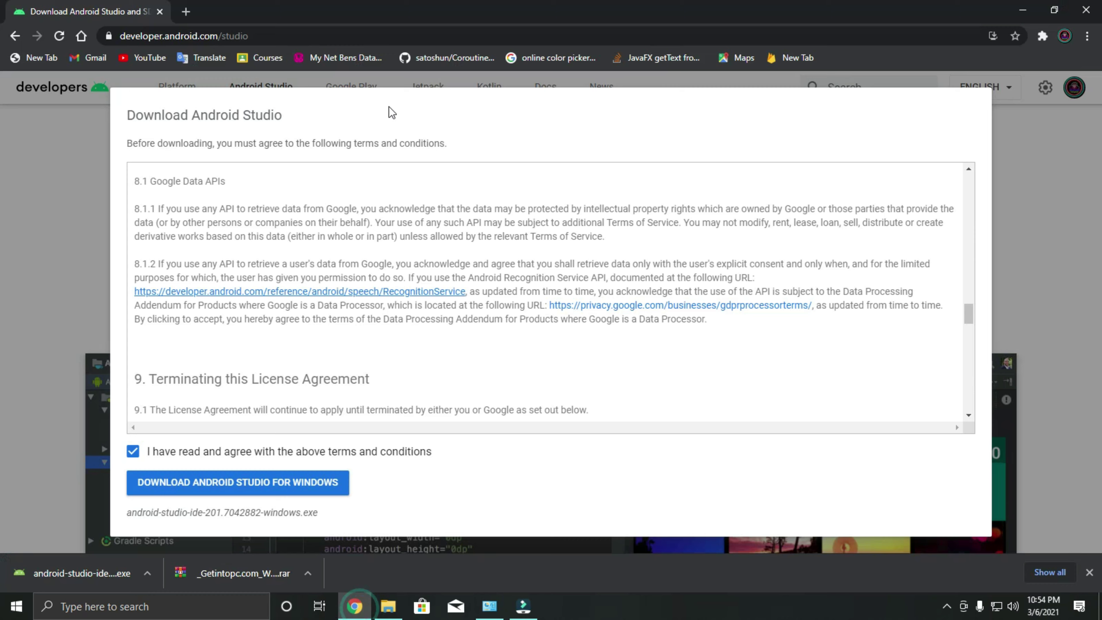
left_click(1048, 198)
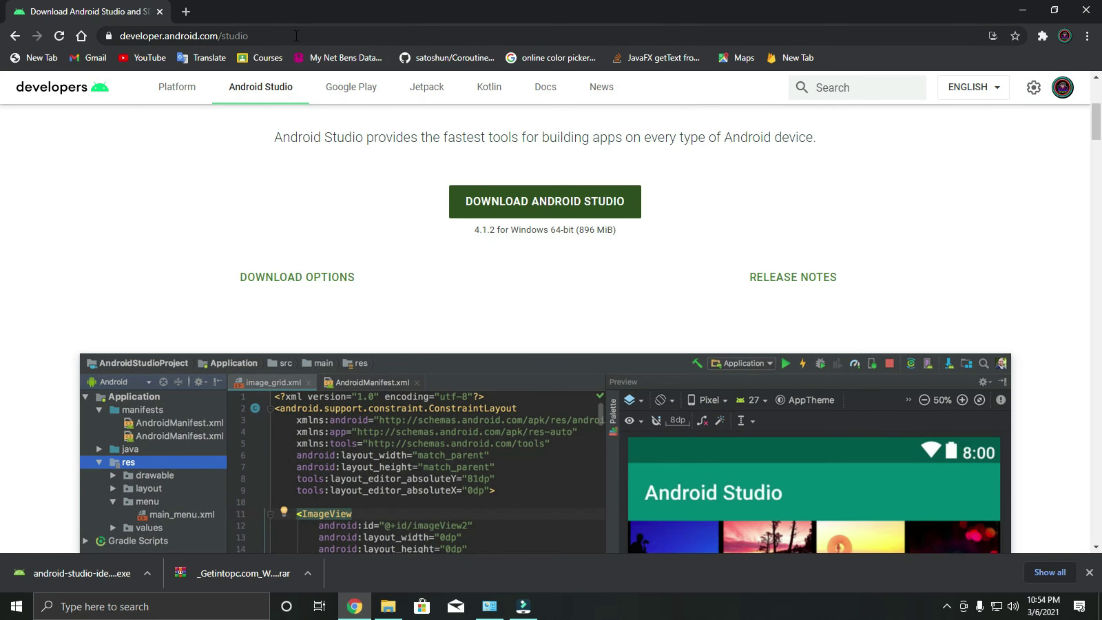
left_click(296, 35)
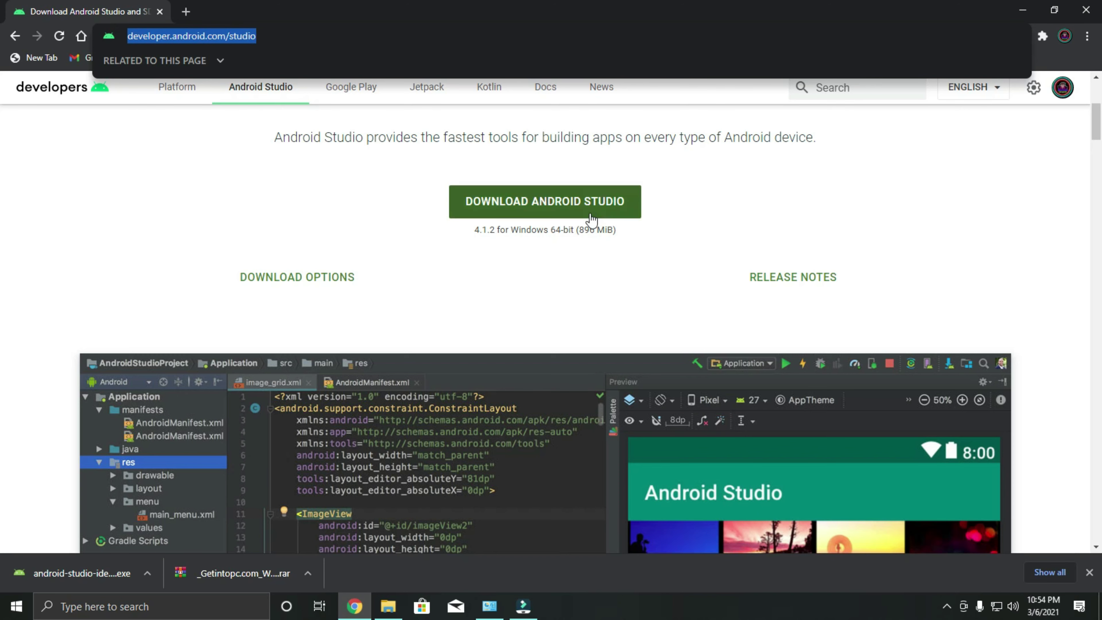
left_click(1022, 9)
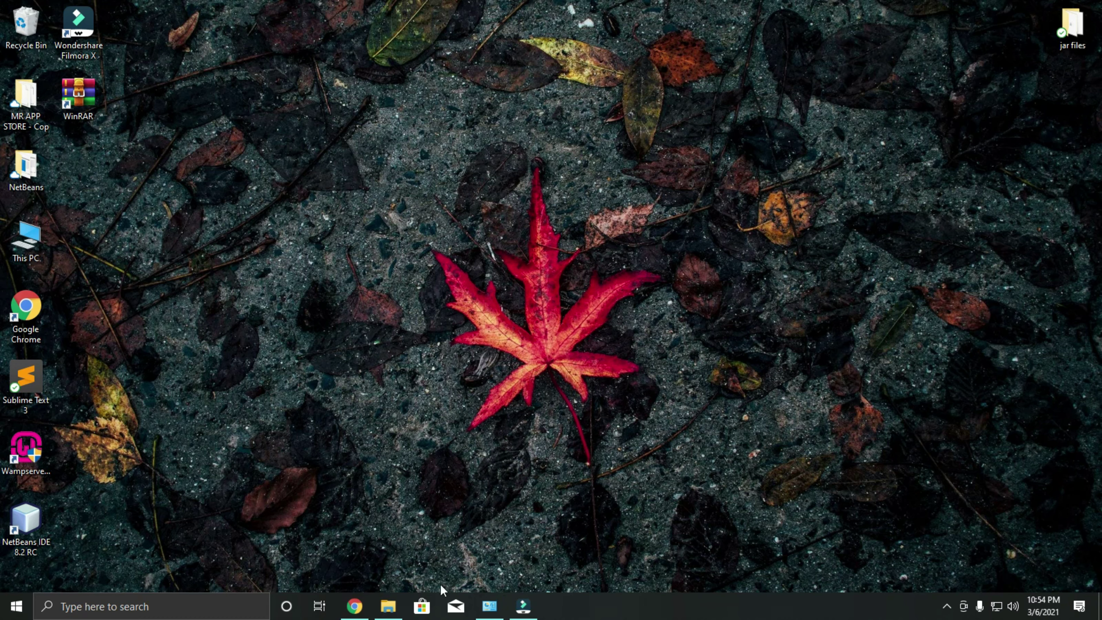
Return to Chrome and look at the terms and conditions for downloading Android Studio for Windows, without starting the download
left_click(359, 608)
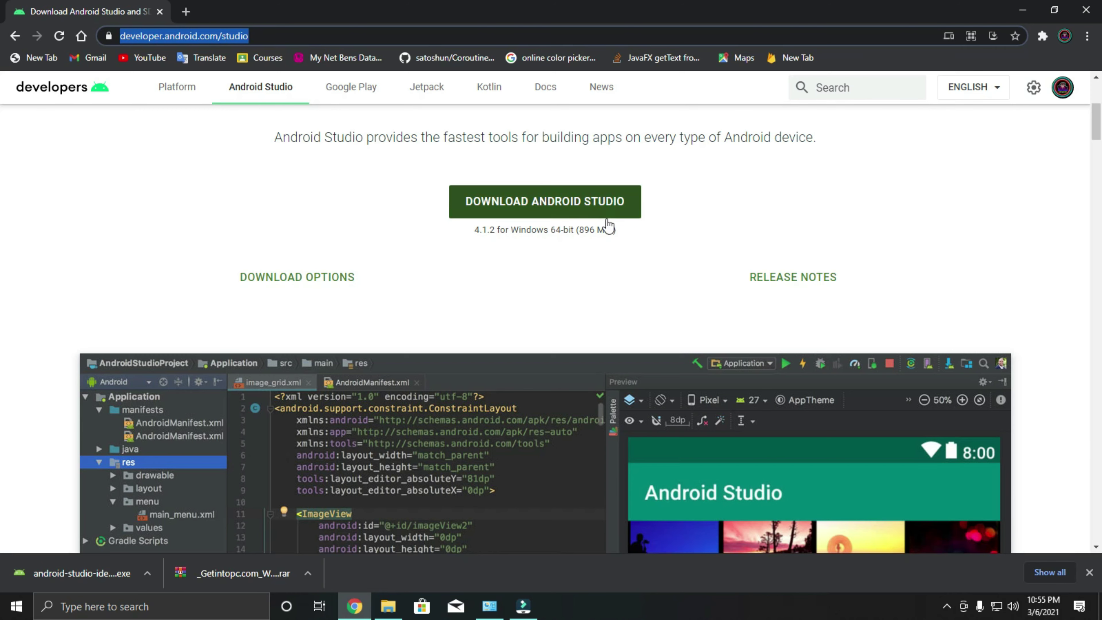
left_click(571, 200)
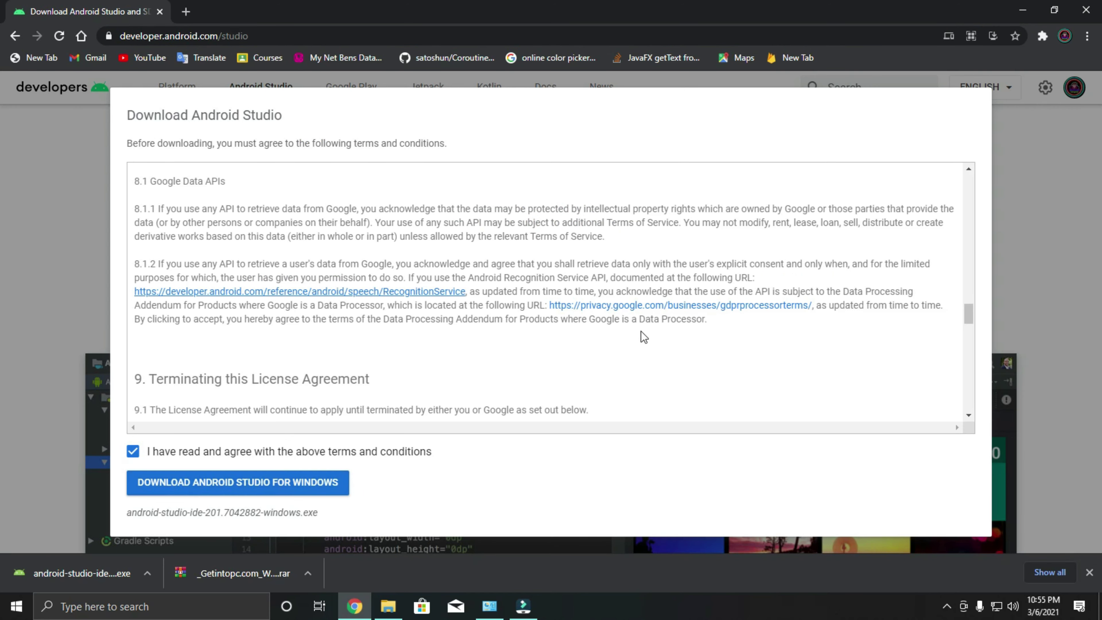
left_click(1049, 99)
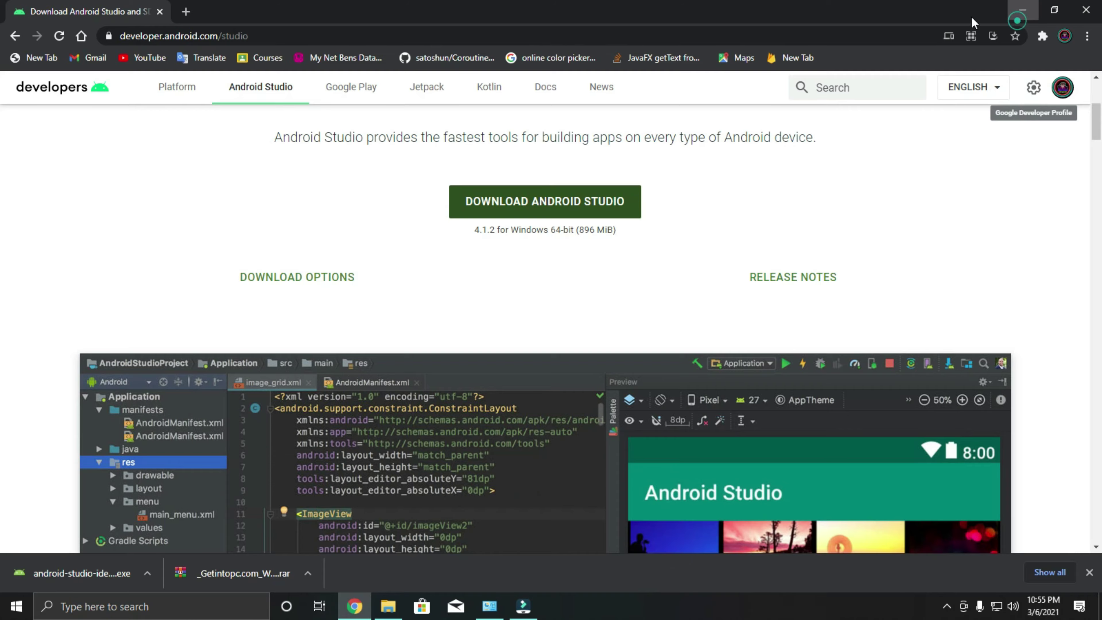
left_click(1017, 11)
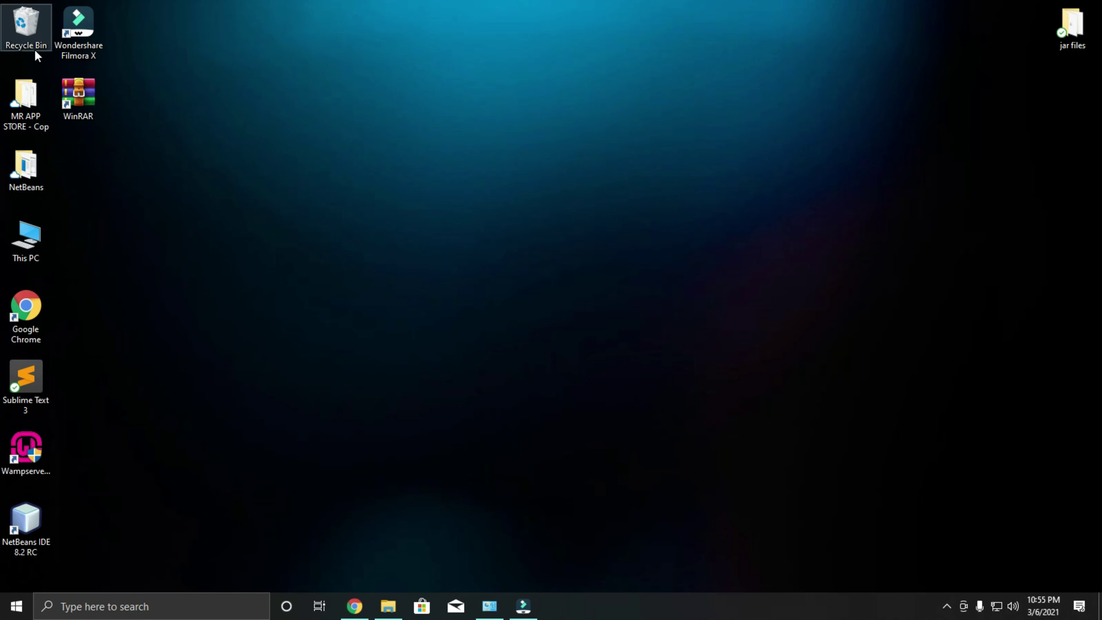
Launch the android-studio-ide-201.7042882-windows installer from the Downloads folder in This PC
double_click(25, 255)
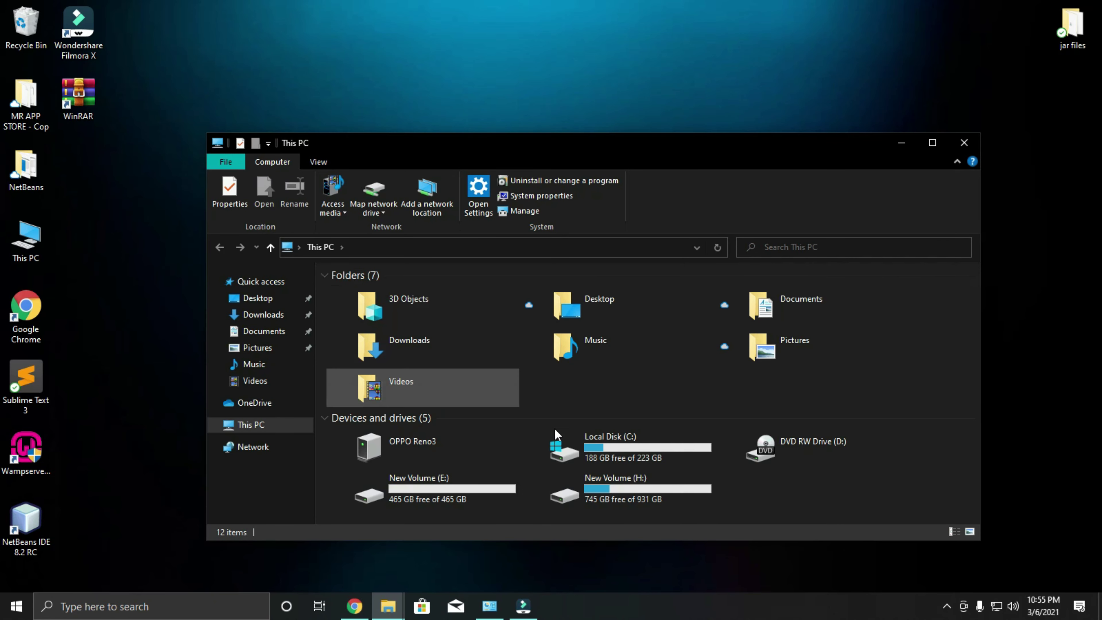
left_click(403, 352)
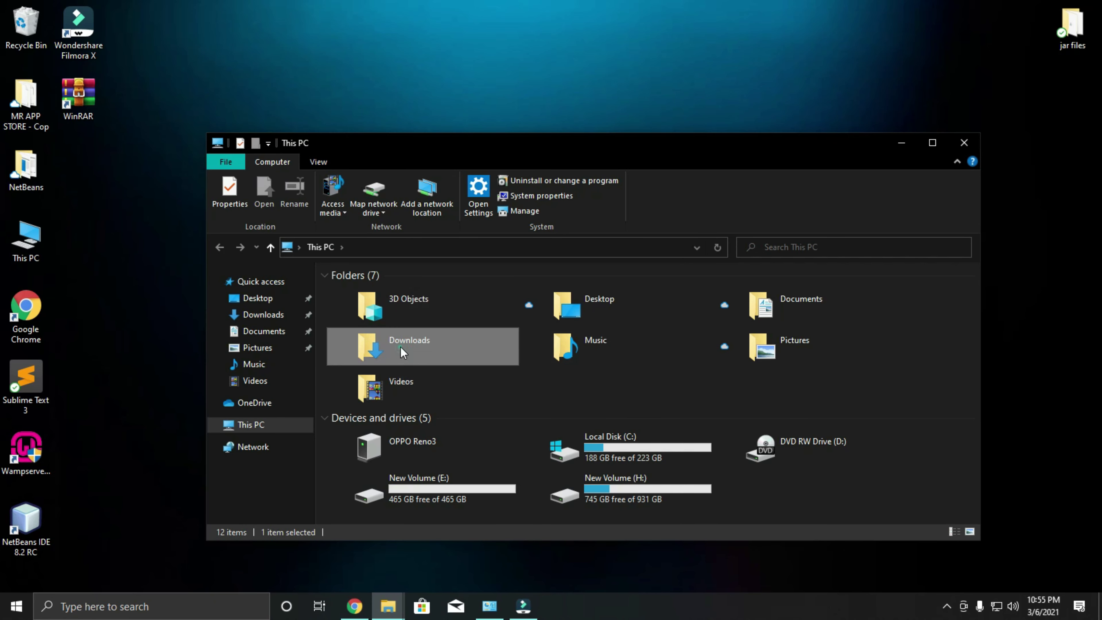
double_click(402, 352)
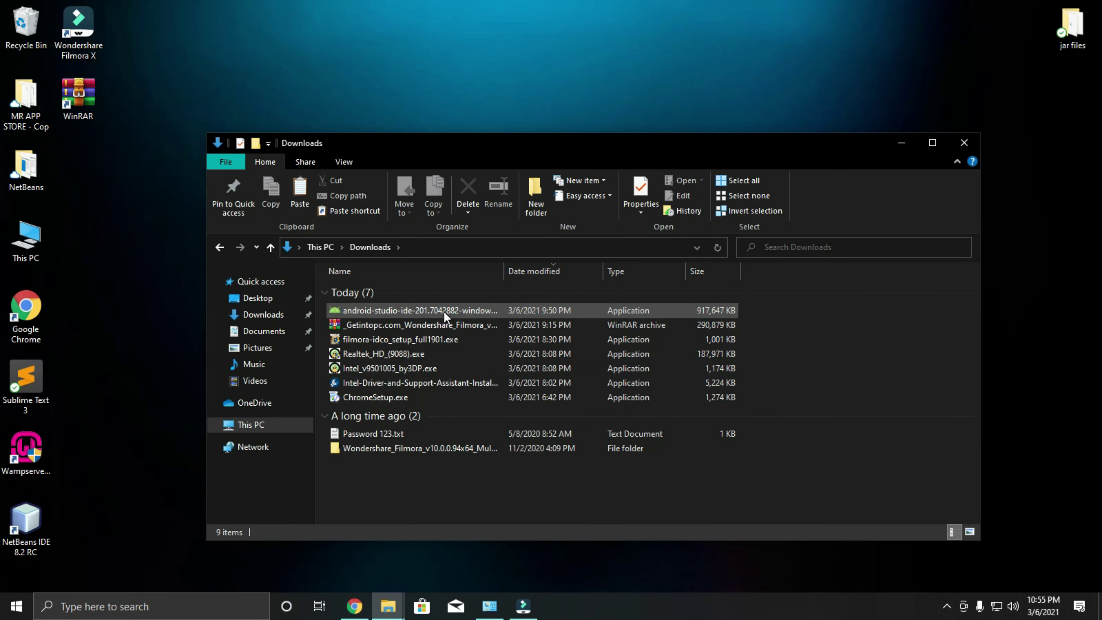
double_click(444, 312)
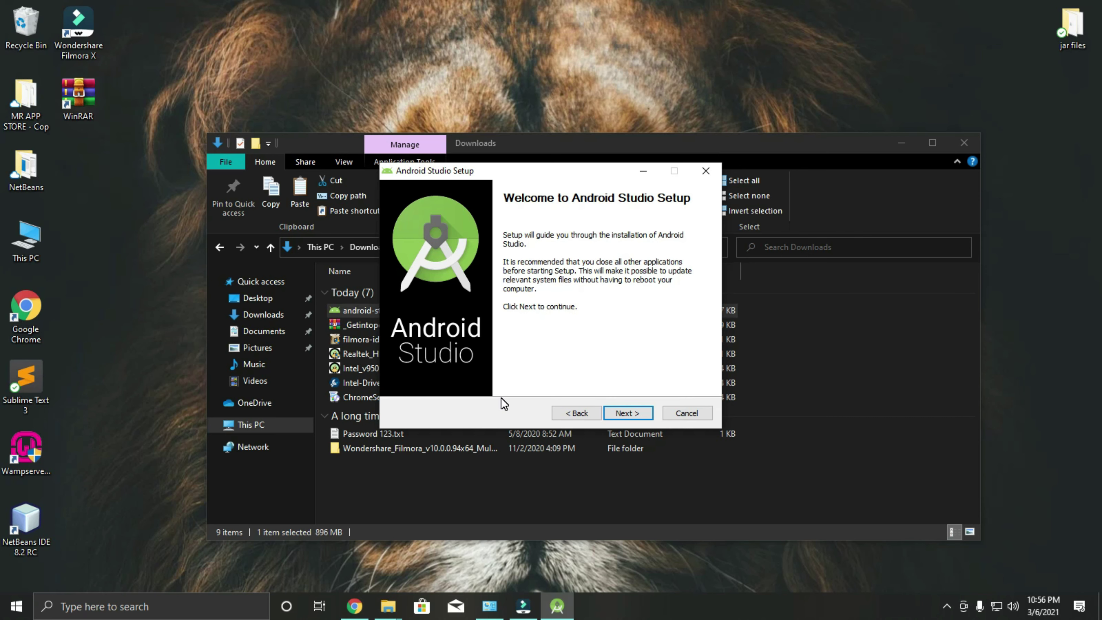
Install Android Studio without the Android Virtual Device component, in C:\Program Files\Android\Android Studio
left_click(650, 414)
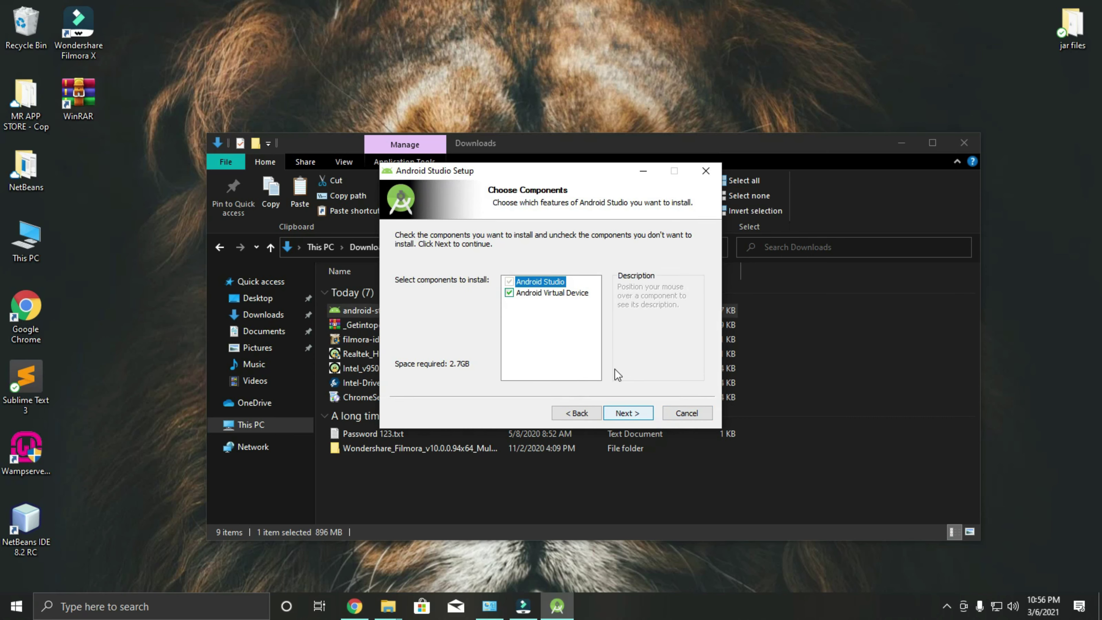
left_click(512, 293)
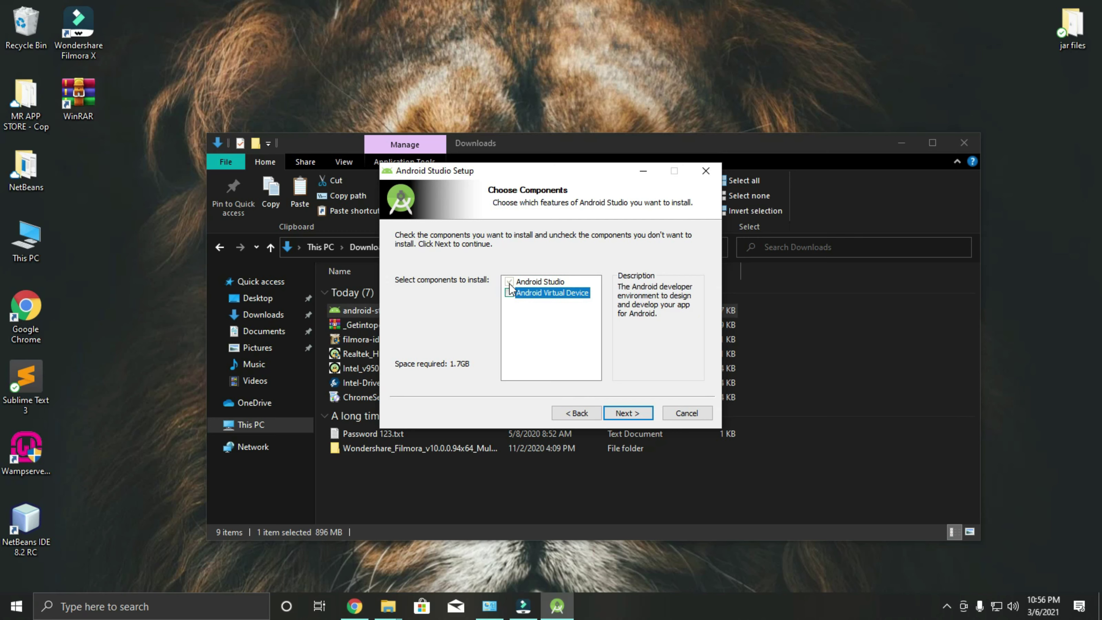
left_click(511, 282)
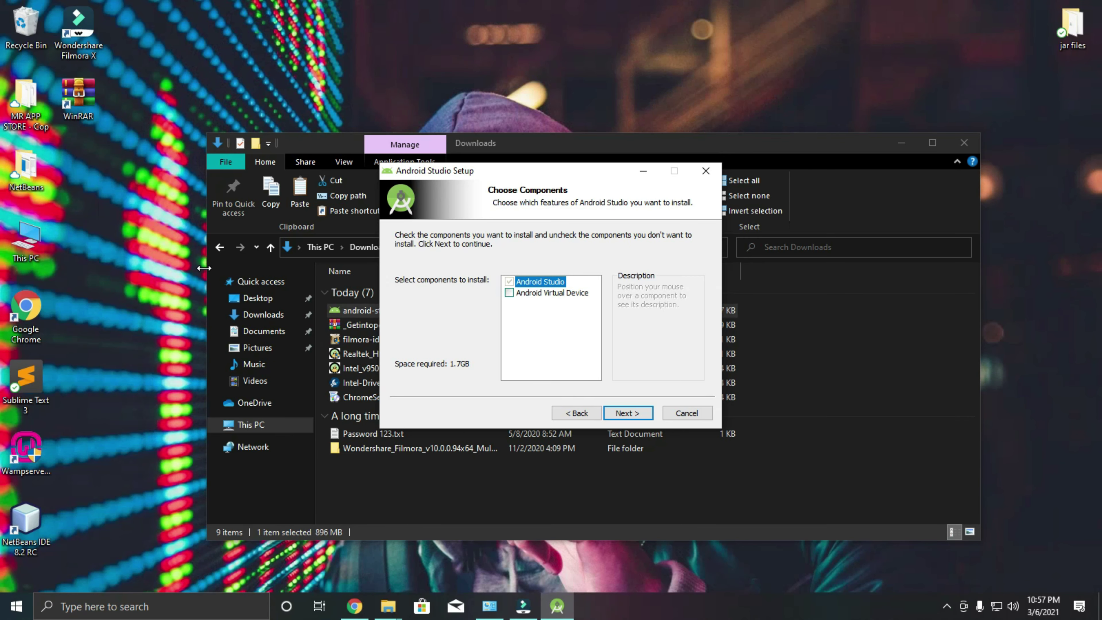
left_click(626, 412)
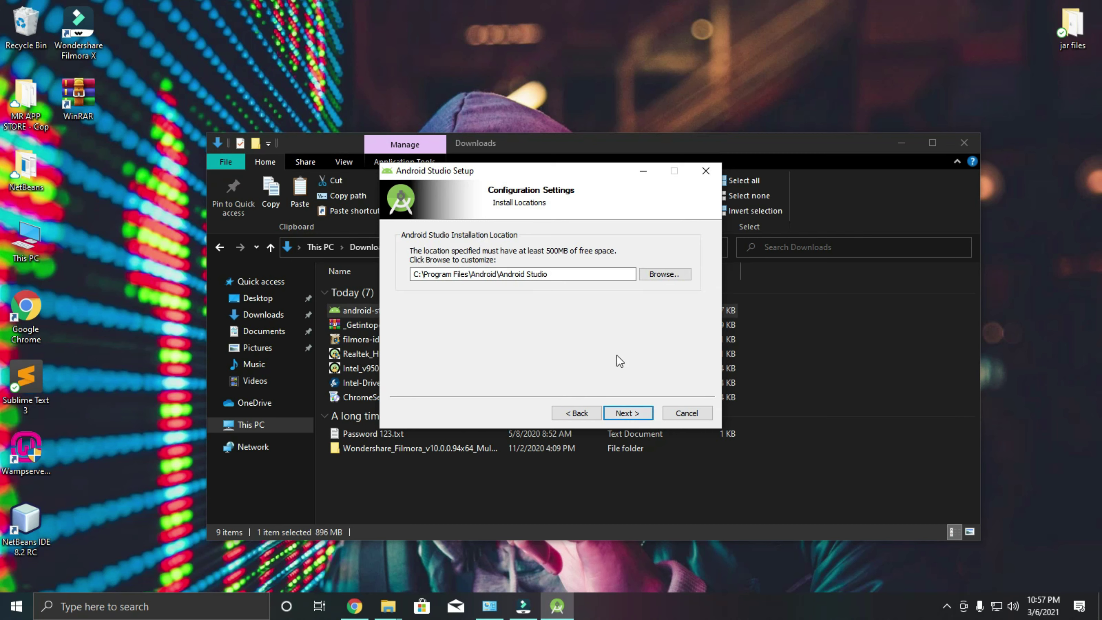
left_click(631, 413)
left_click(631, 414)
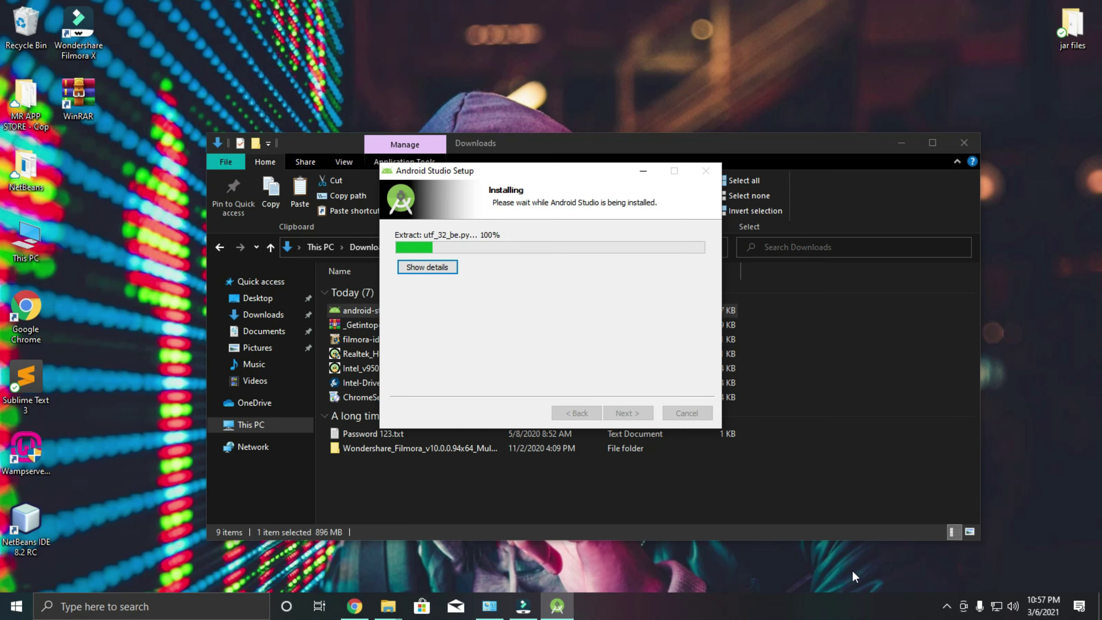
left_click(947, 604)
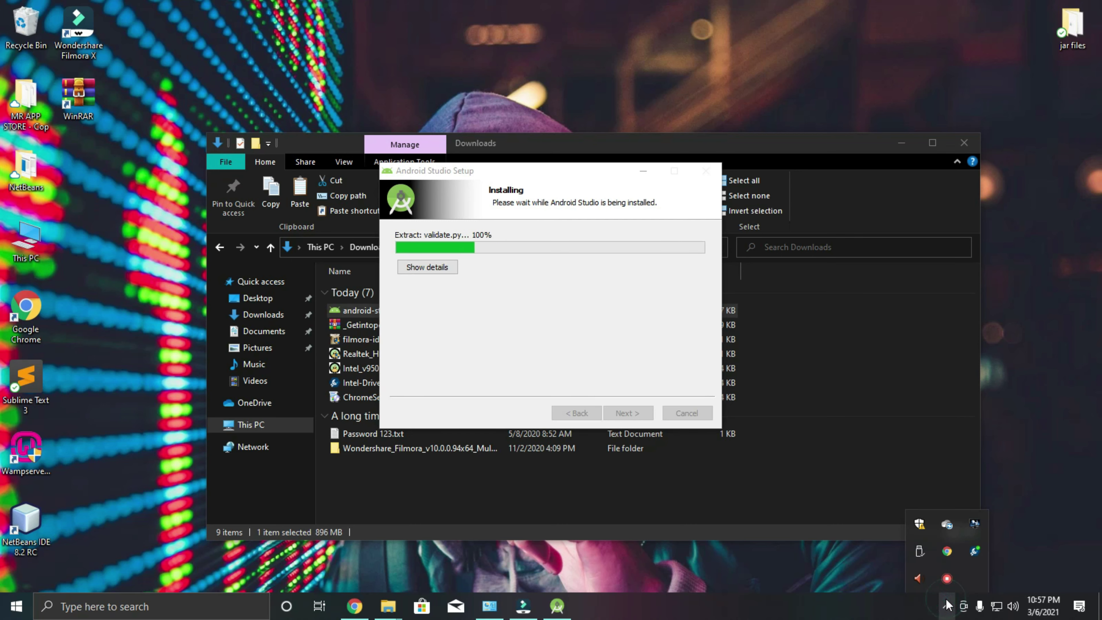
mouse_move(531, 614)
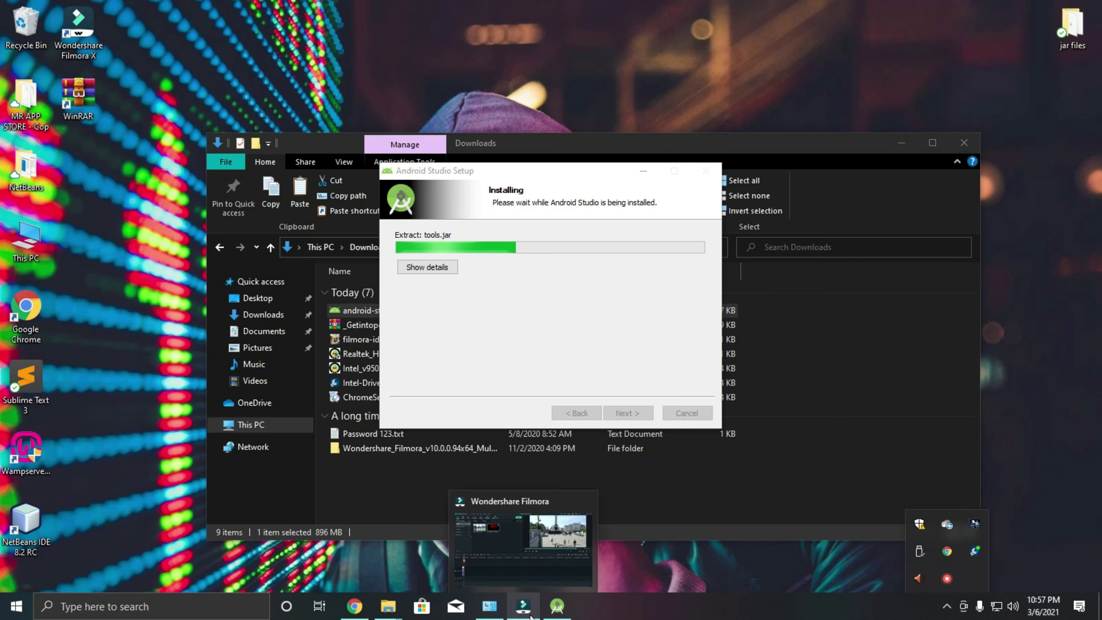
left_click(944, 584)
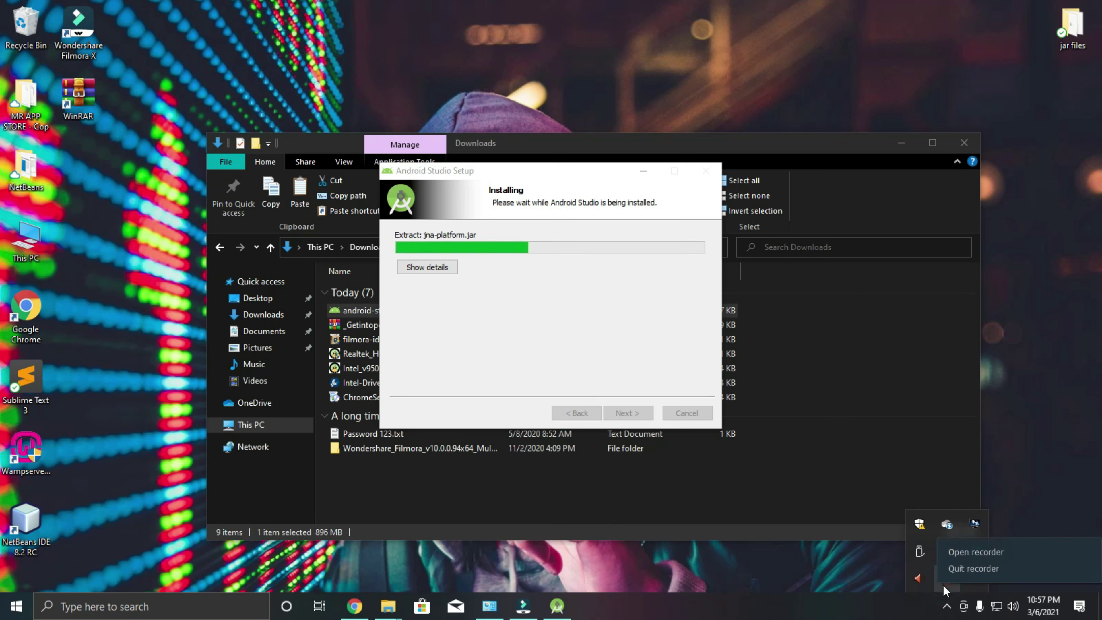
left_click(942, 584)
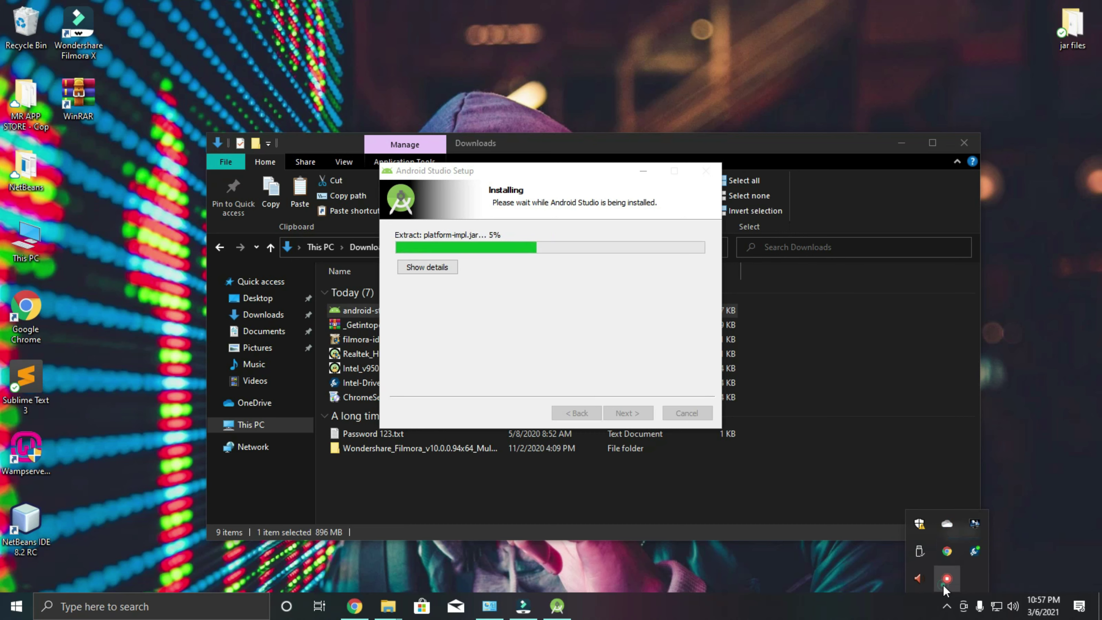
right_click(943, 585)
left_click(940, 590)
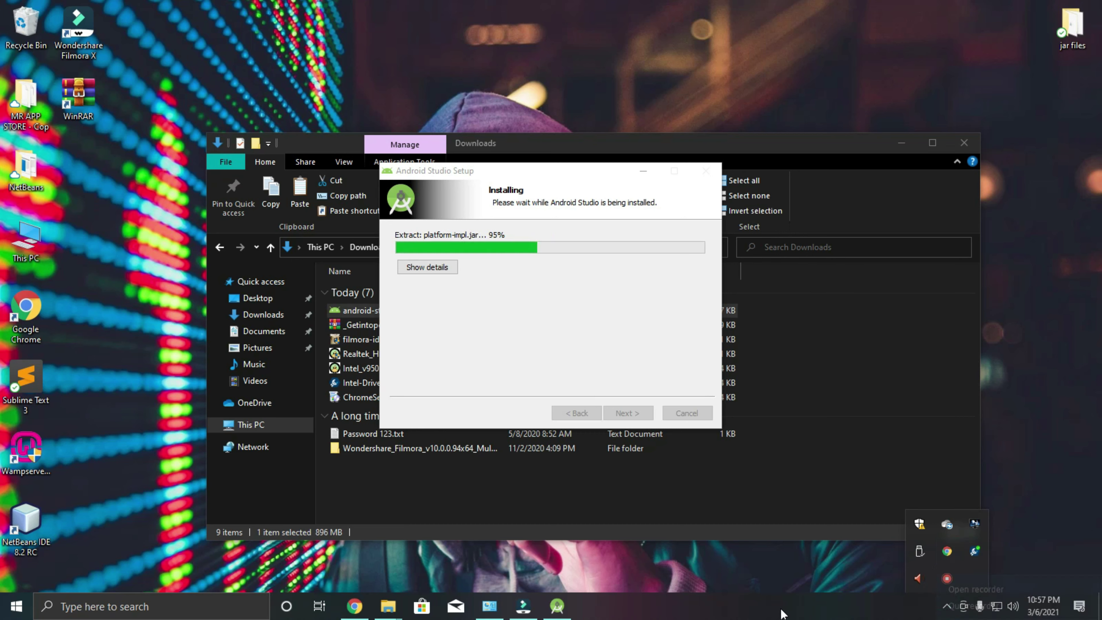
left_click(522, 607)
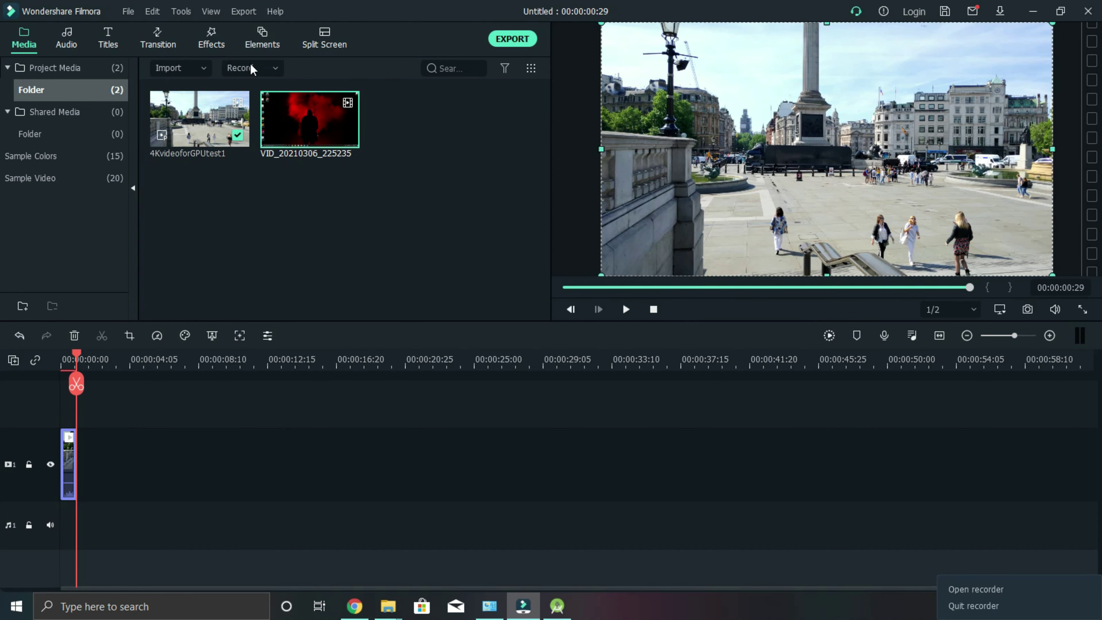
left_click(271, 67)
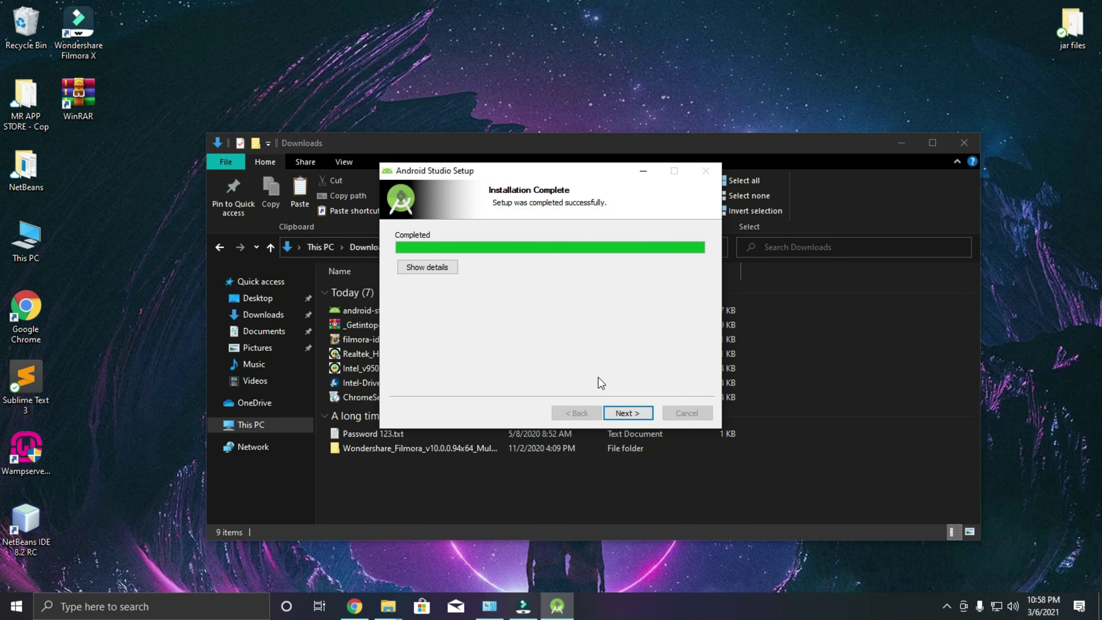
Finish the Android Studio setup with Start Android Studio enabled, and minimize the Downloads window
left_click(642, 413)
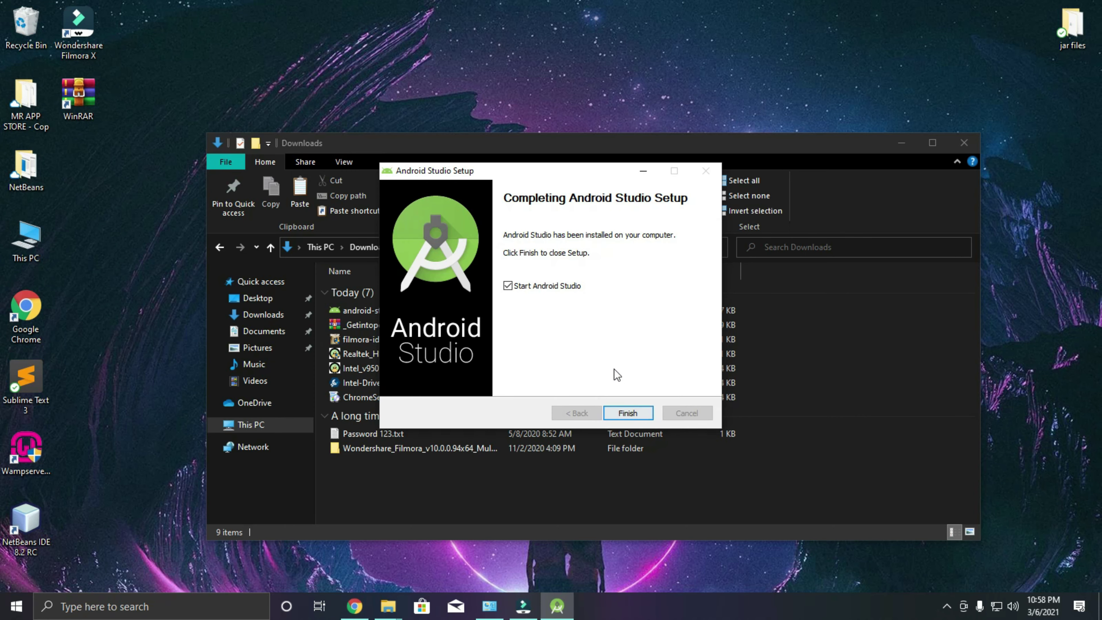
left_click(627, 412)
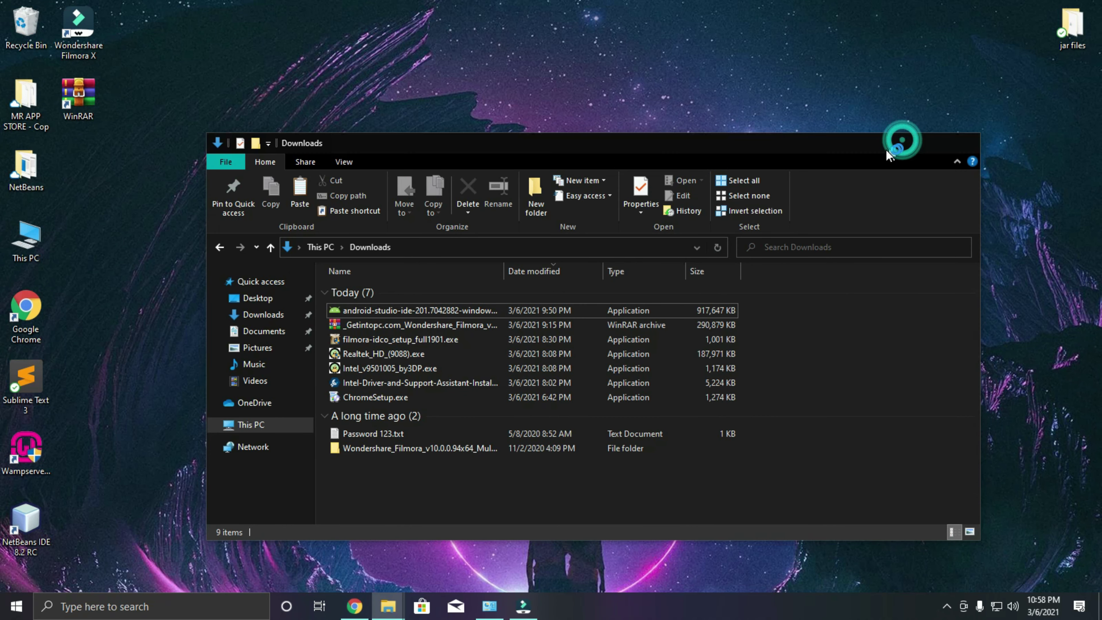
left_click(901, 142)
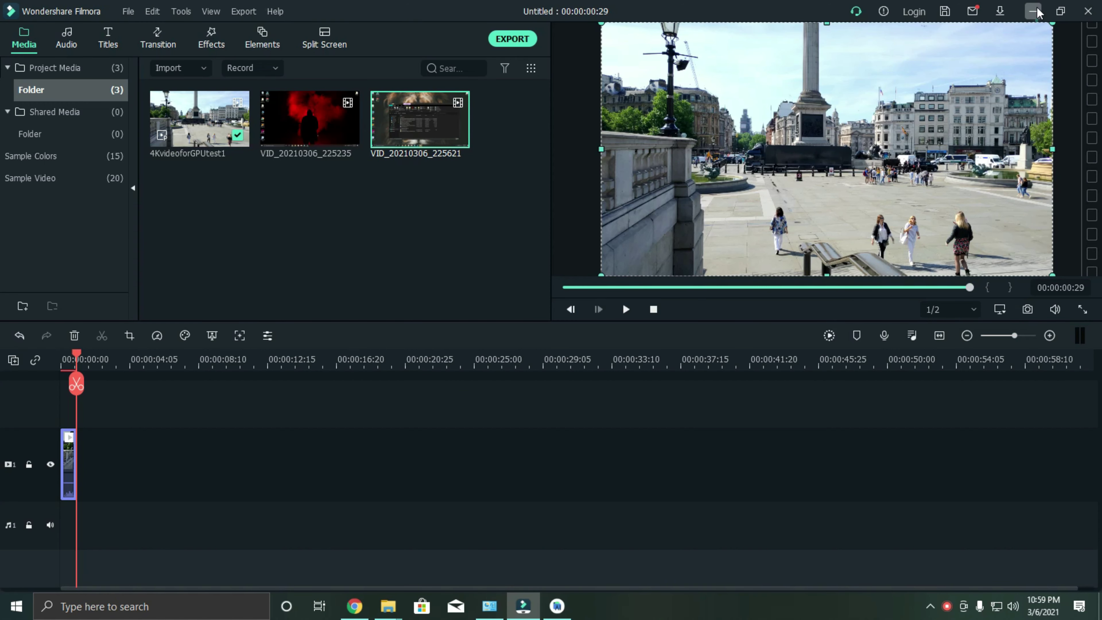
Start Android Studio without importing settings and decline sending usage statistics to Google
left_click(1033, 12)
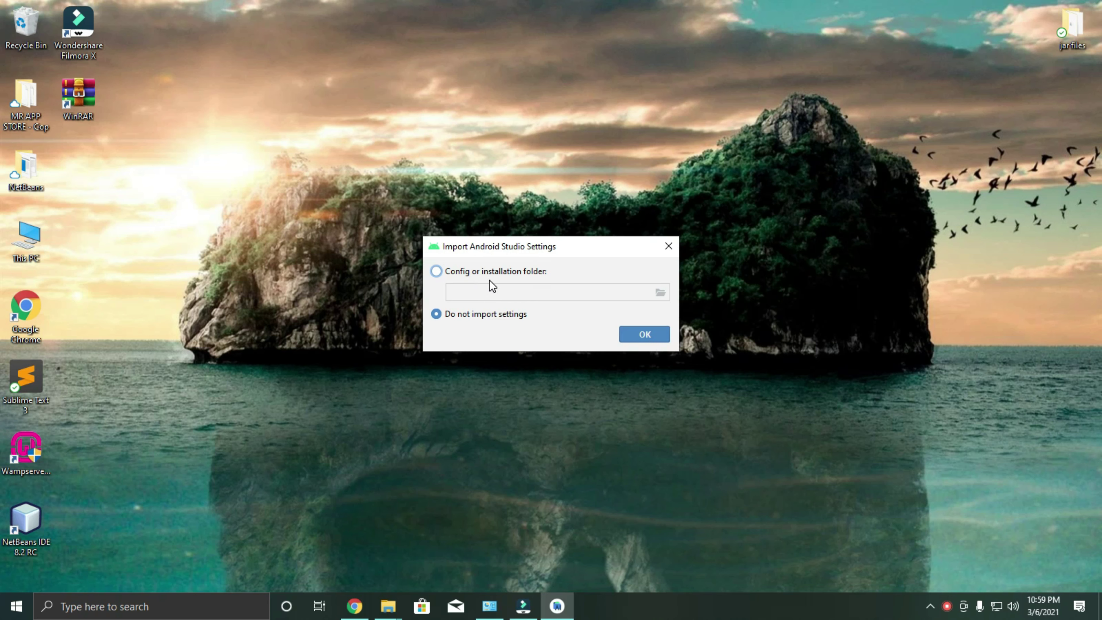
left_click(627, 336)
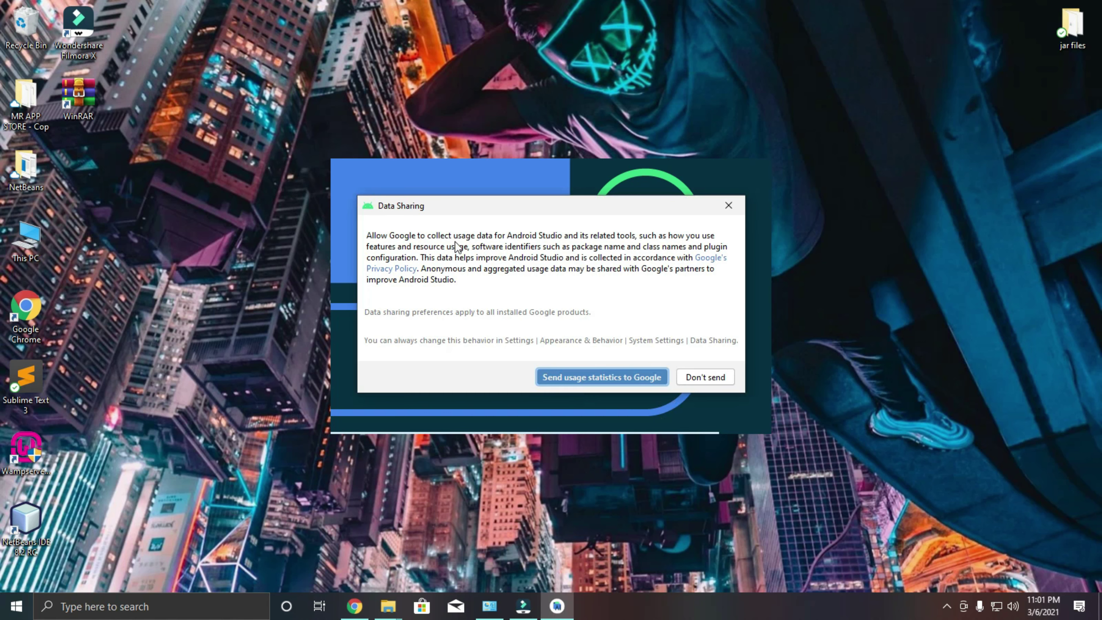
left_click(697, 378)
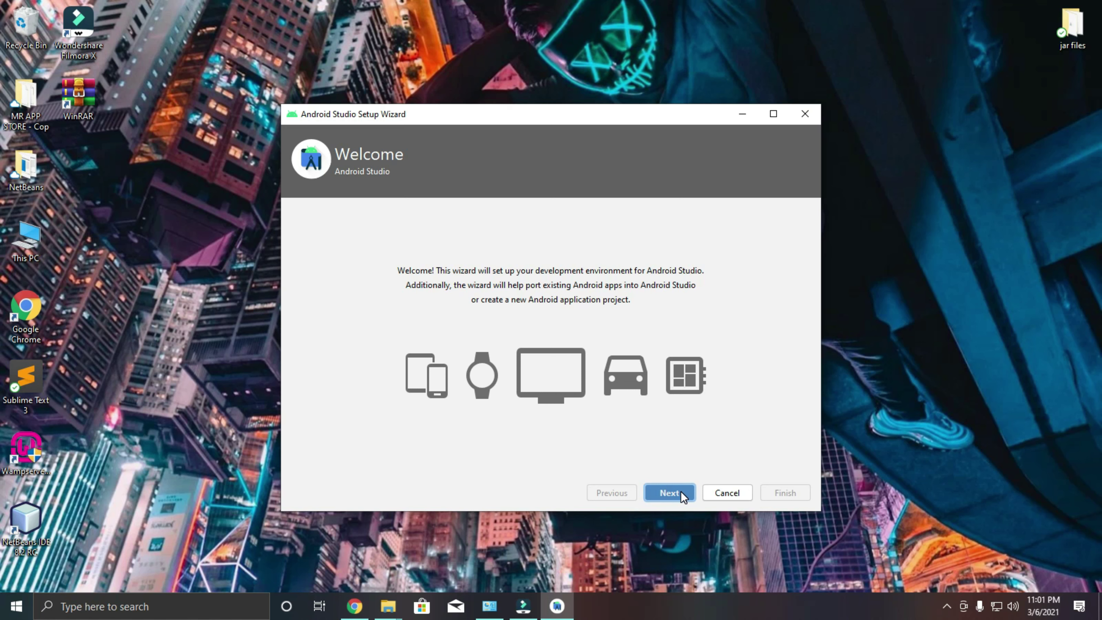
Choose the Standard install type and the Light UI theme in the Android Studio Setup Wizard
left_click(670, 493)
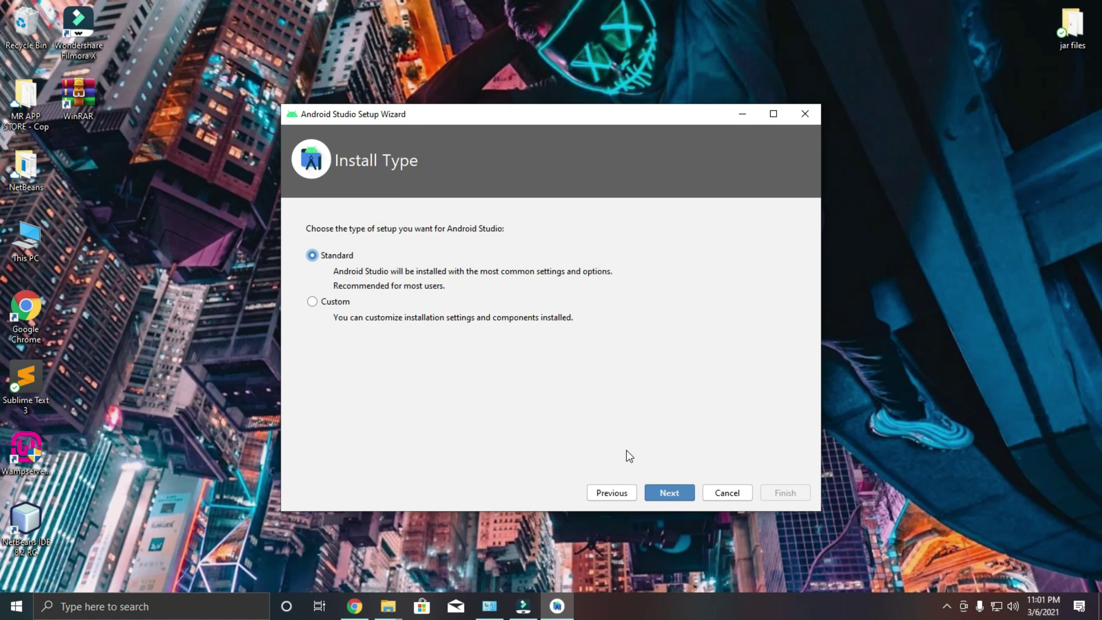
left_click(313, 303)
left_click(312, 260)
left_click(659, 490)
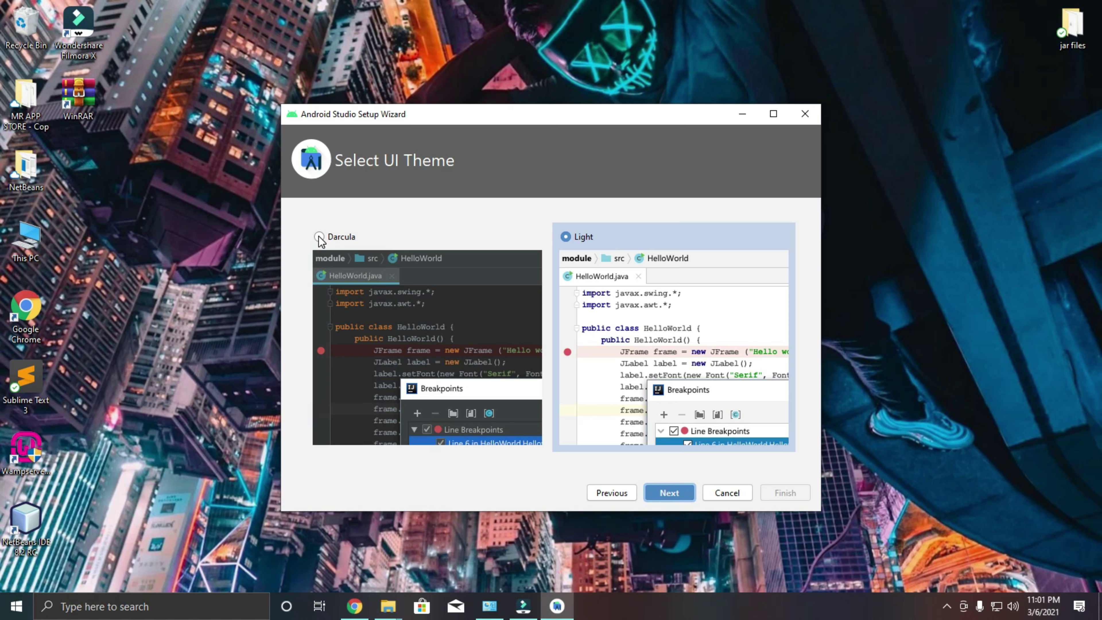
left_click(662, 489)
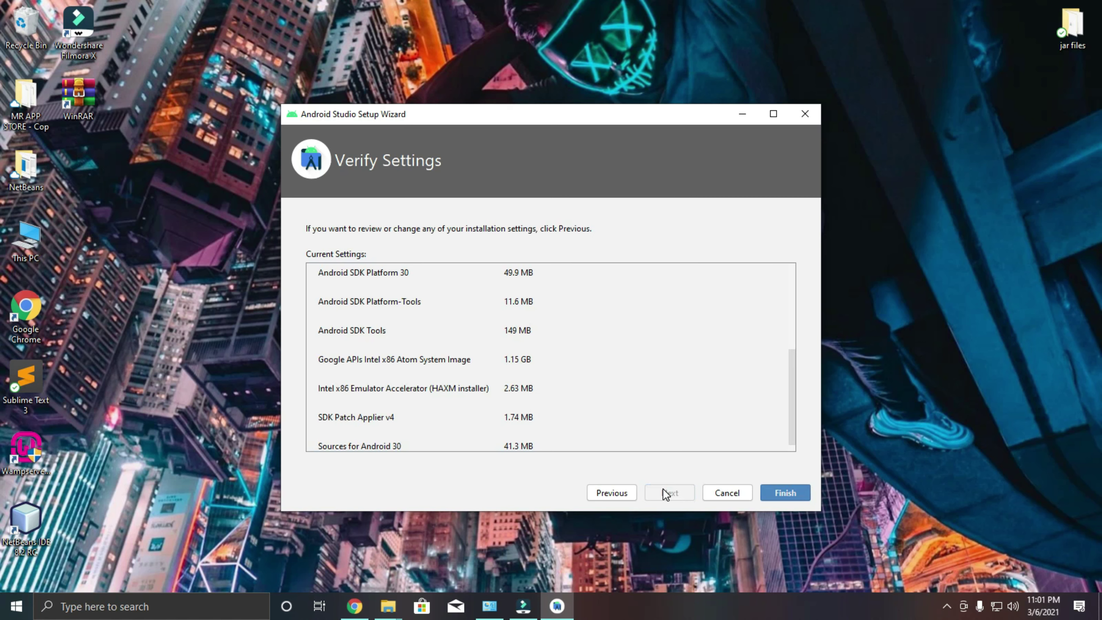
Review the current settings and listed SDK components, and finish the wizard's configuration to start downloading the components
scroll(483, 312, "down", 1)
scroll(482, 334, "up", 5)
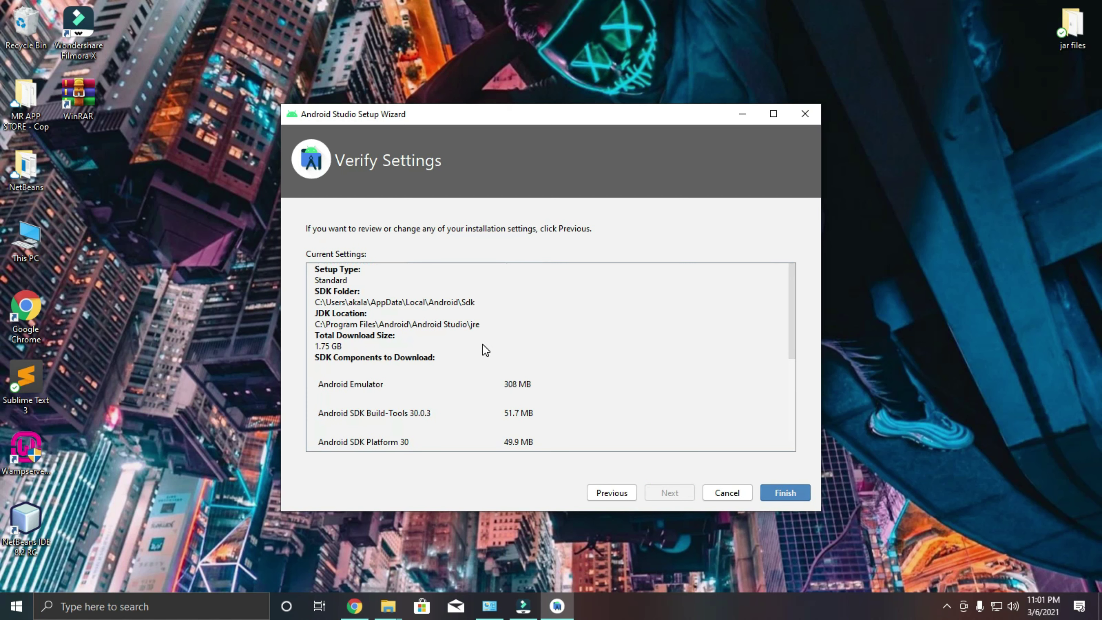
scroll(474, 343, "down", 4)
scroll(472, 345, "up", 4)
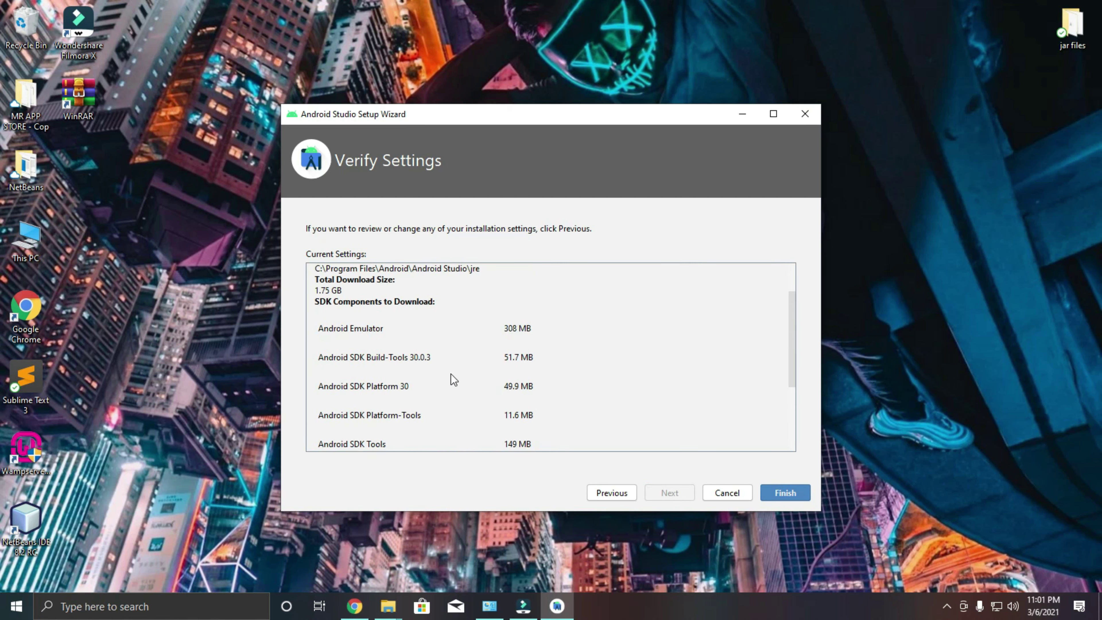
scroll(400, 391, "down", 2)
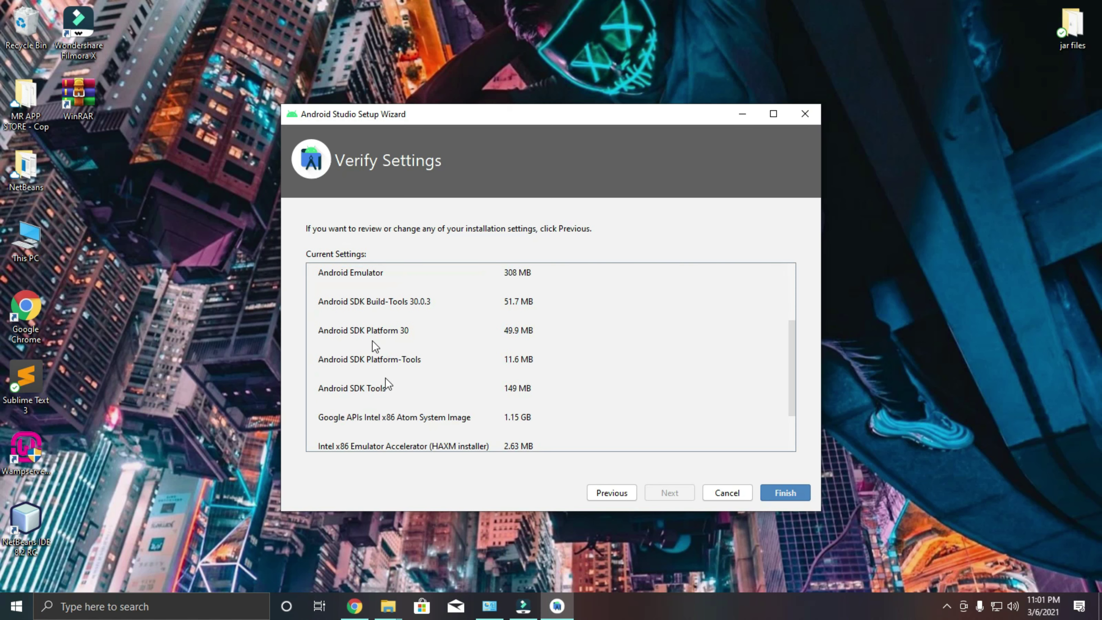
scroll(472, 382, "down", 2)
scroll(453, 414, "up", 4)
scroll(405, 365, "up", 2)
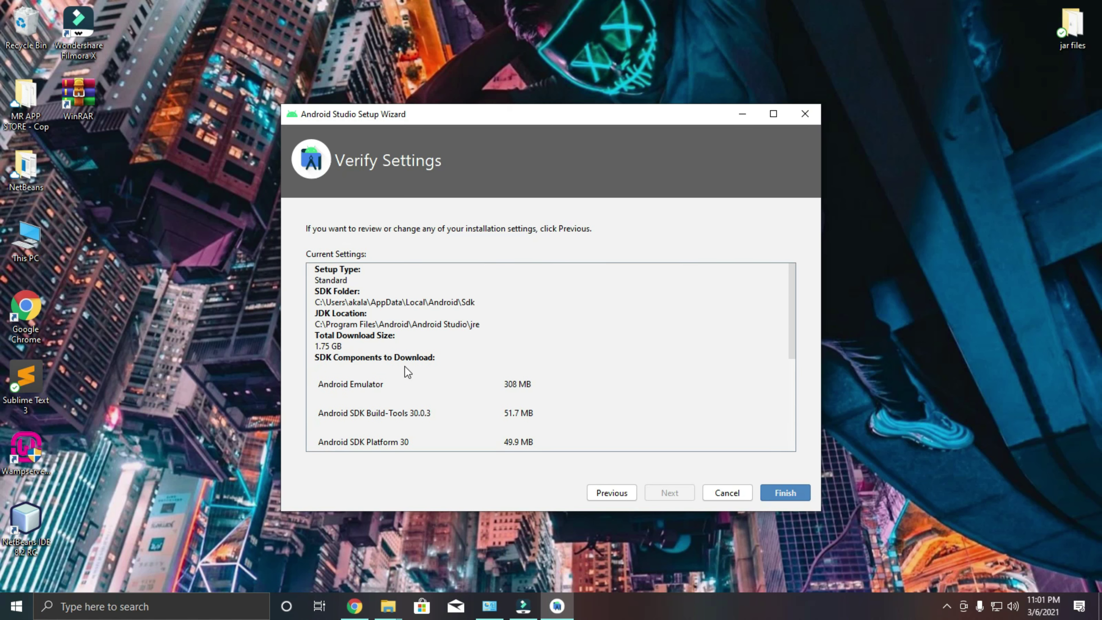
scroll(429, 391, "down", 6)
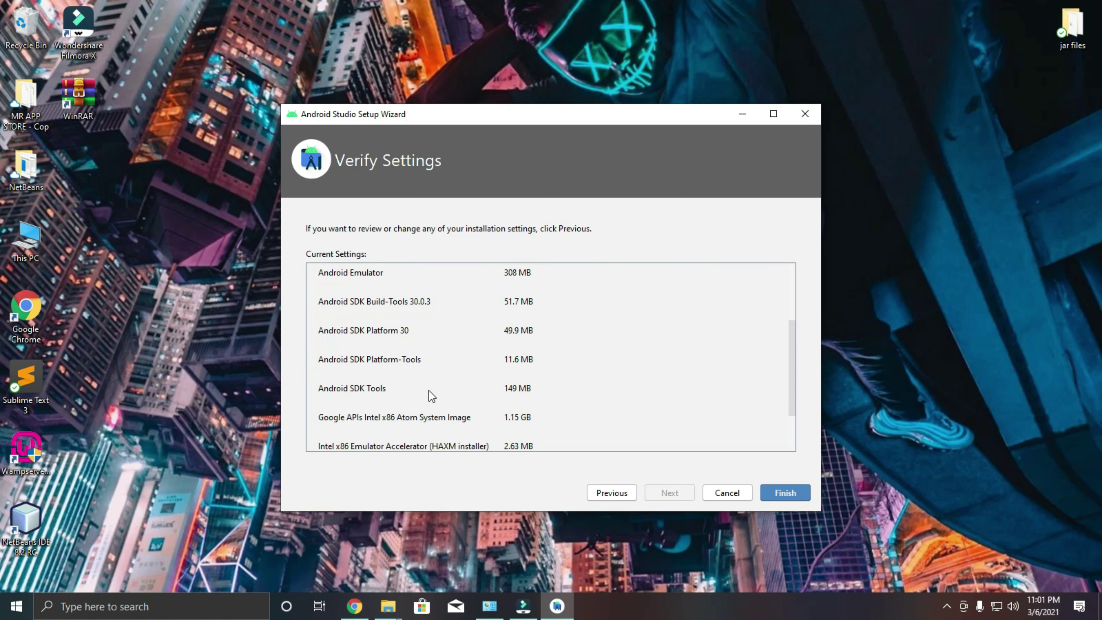
left_click(771, 491)
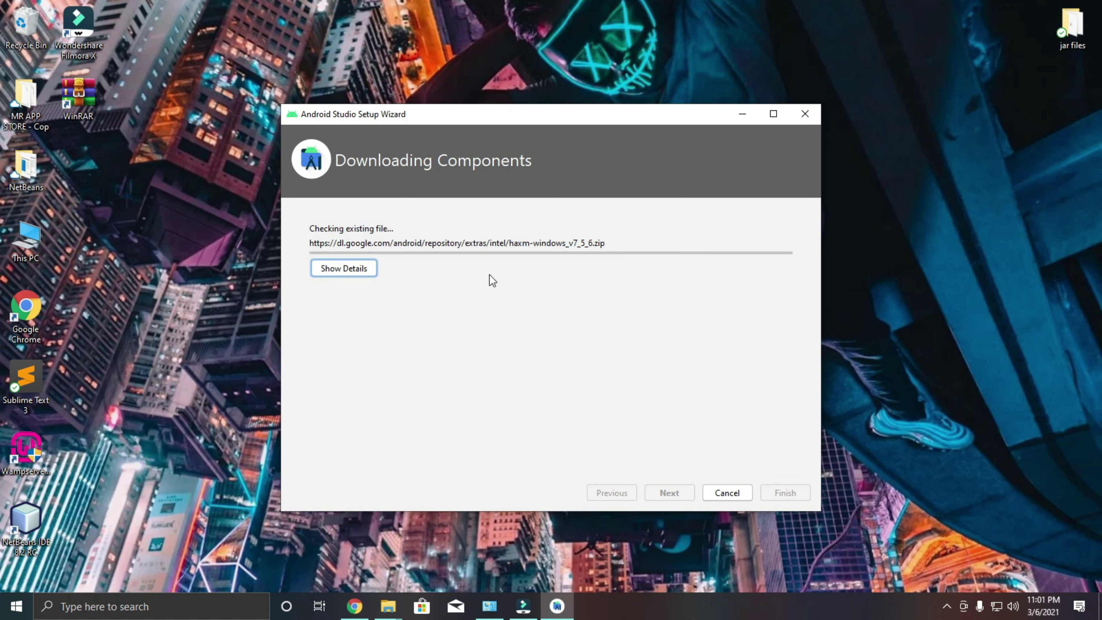